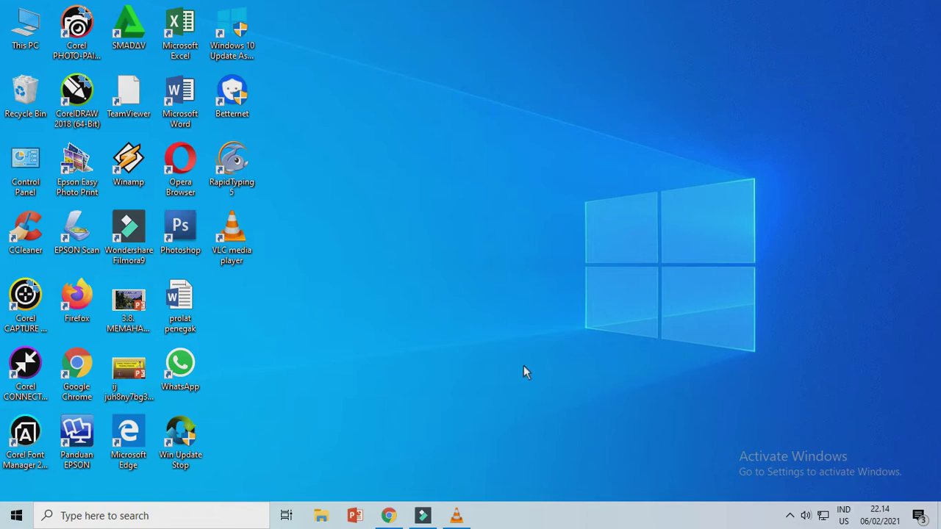
Step: Switch to Wondershare Filmora9 and look through its built-in audio library
{"action": "left_click", "coordinate": [415, 513]}
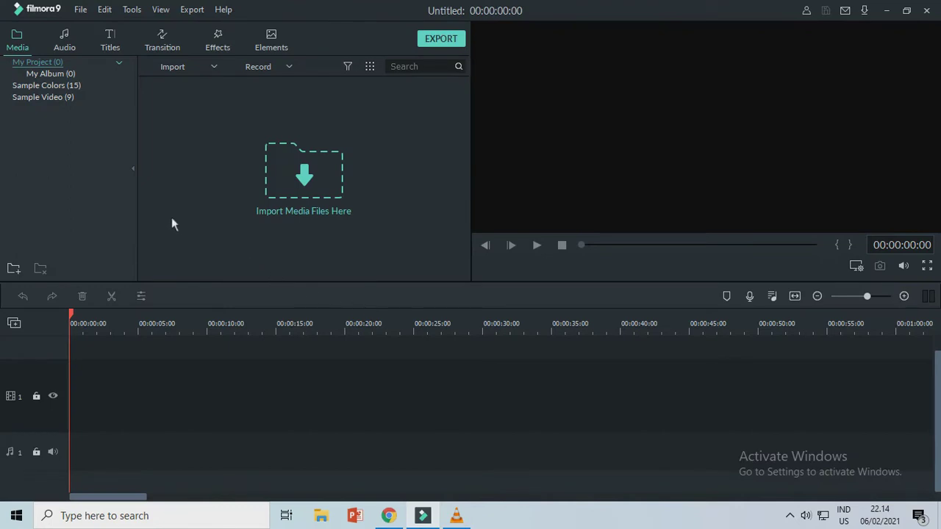
{"action": "left_click", "coordinate": [64, 39]}
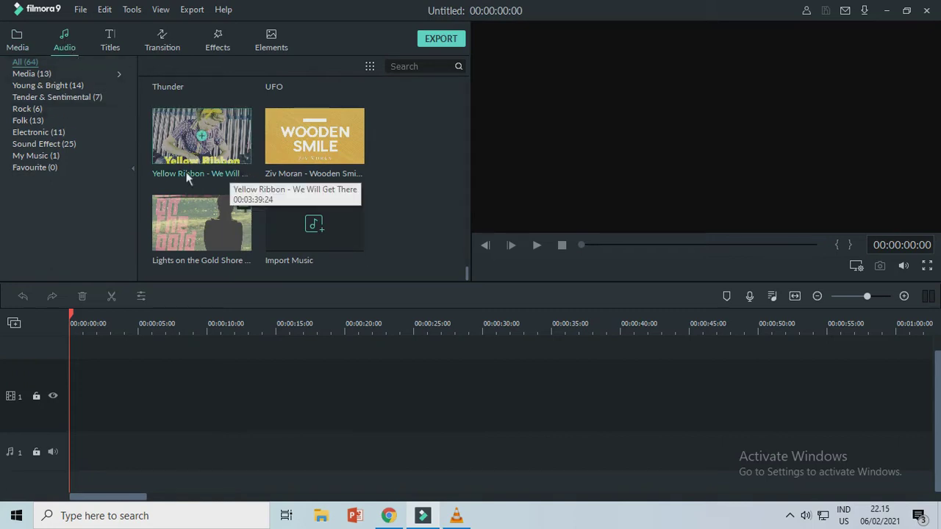
{"action": "scroll", "coordinate": [206, 173], "scroll_direction": "up", "scroll_amount": 5}
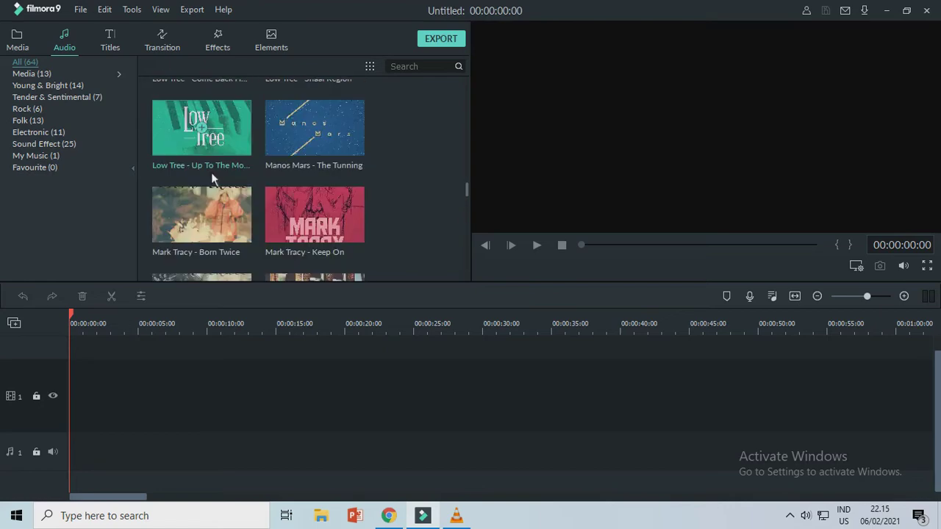
{"action": "scroll", "coordinate": [211, 177], "scroll_direction": "up", "scroll_amount": 10}
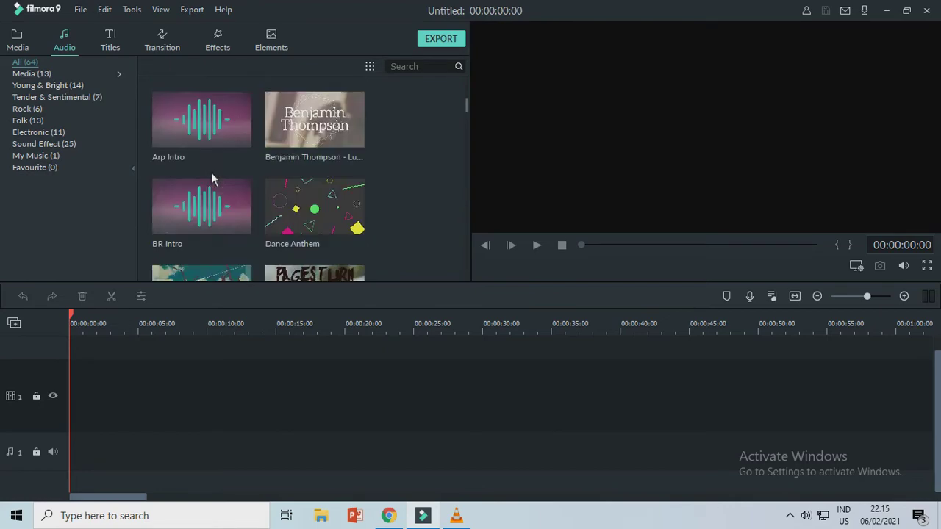
{"action": "scroll", "coordinate": [211, 179], "scroll_direction": "up", "scroll_amount": 3}
{"action": "scroll", "coordinate": [211, 180], "scroll_direction": "down", "scroll_amount": 3}
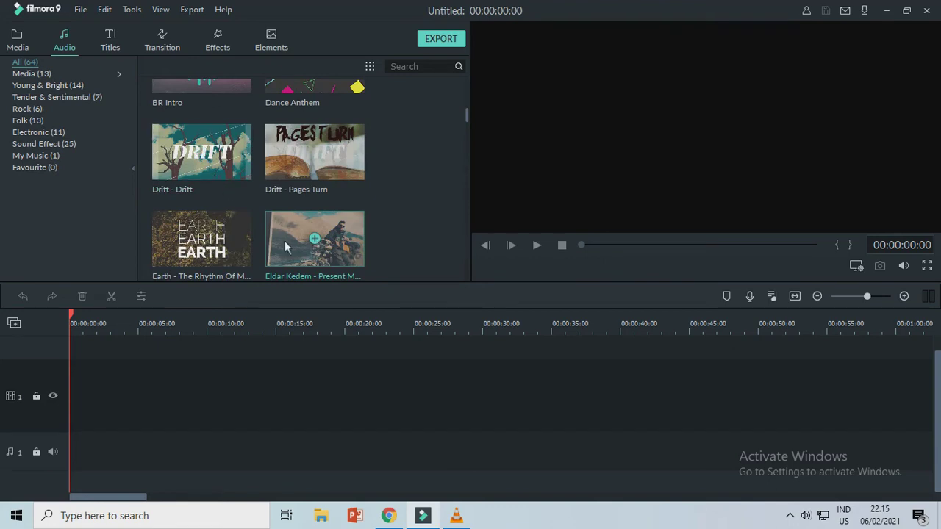
Step: Preview the built-in track Present Moment while browsing the other audio library tracks
{"action": "left_click", "coordinate": [307, 234]}
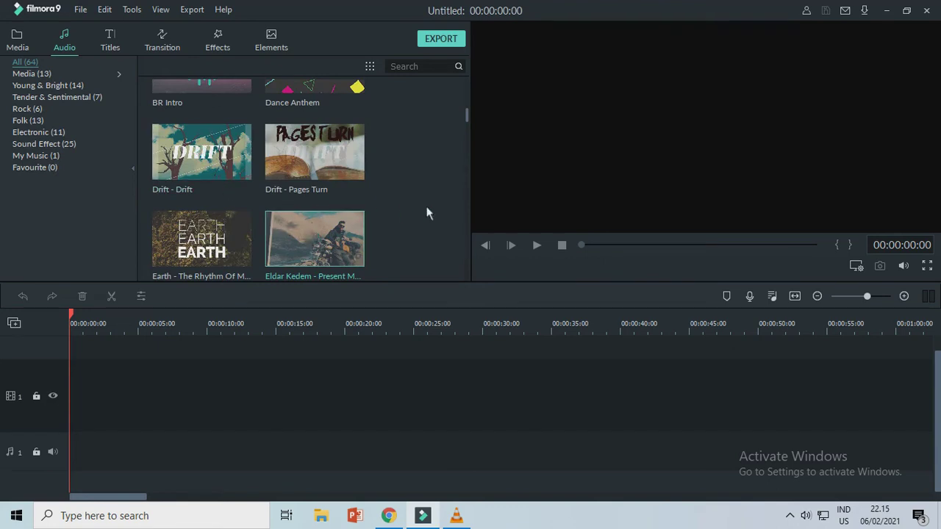
{"action": "scroll", "coordinate": [388, 261], "scroll_direction": "down", "scroll_amount": 1}
{"action": "left_click", "coordinate": [537, 245]}
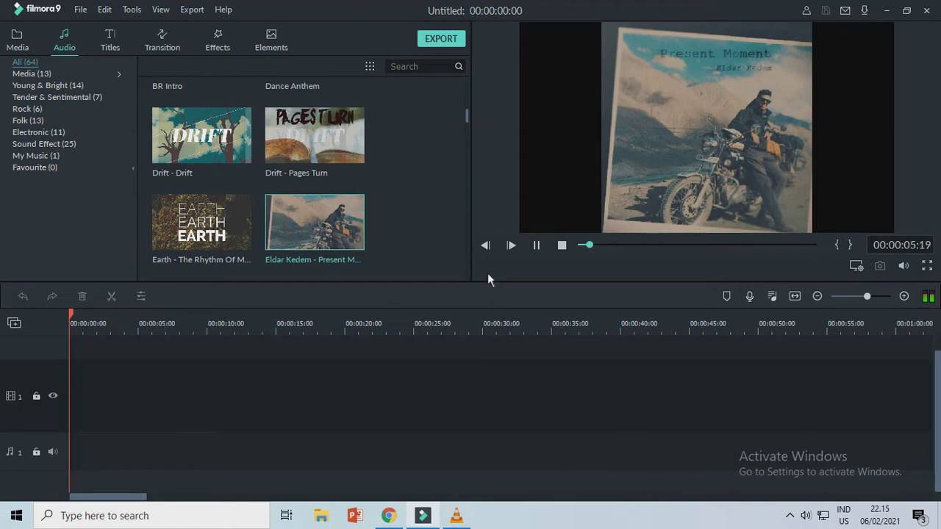
{"action": "scroll", "coordinate": [233, 221], "scroll_direction": "down", "scroll_amount": 3}
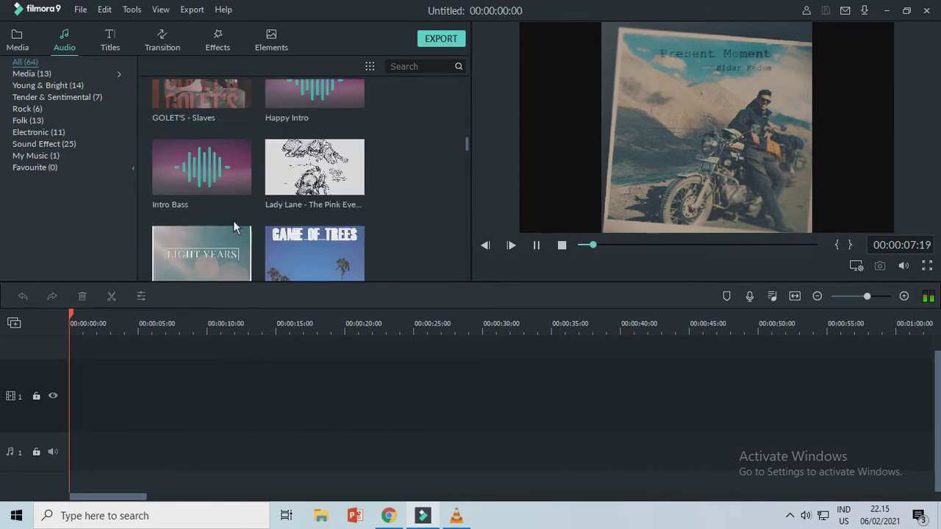
{"action": "scroll", "coordinate": [233, 221], "scroll_direction": "up", "scroll_amount": 3}
{"action": "scroll", "coordinate": [234, 220], "scroll_direction": "up", "scroll_amount": 5}
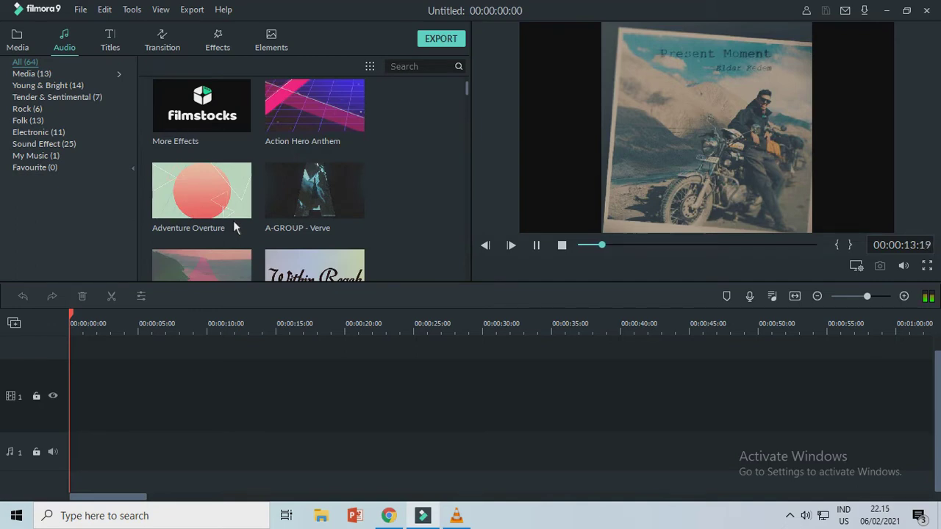
{"action": "left_click", "coordinate": [537, 245]}
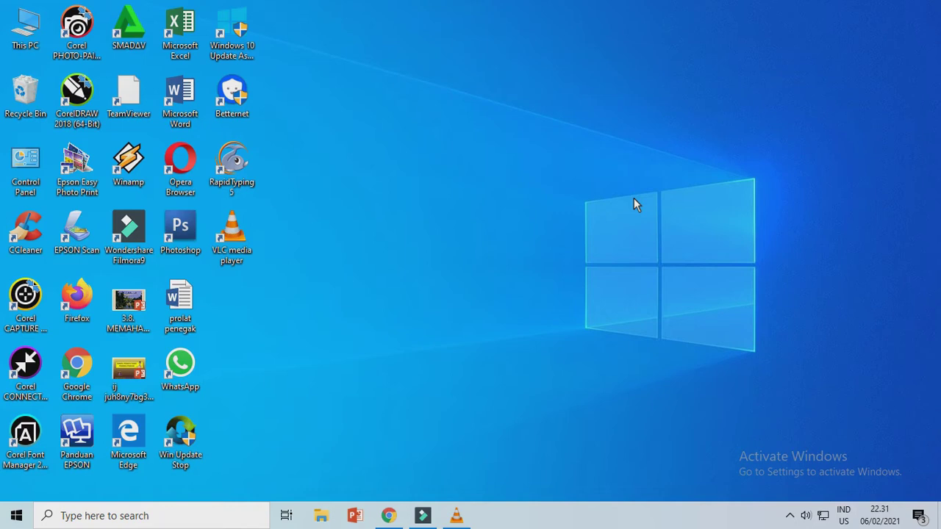
Step: Switch to the open Google Chrome window
{"action": "right_click", "coordinate": [636, 160]}
{"action": "left_click", "coordinate": [508, 199]}
{"action": "mouse_move", "coordinate": [389, 518]}
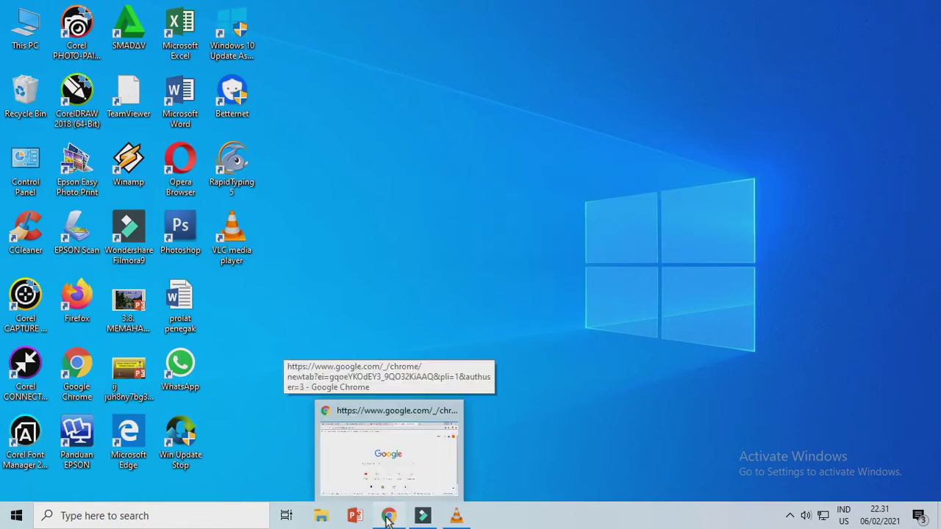
{"action": "left_click", "coordinate": [388, 449]}
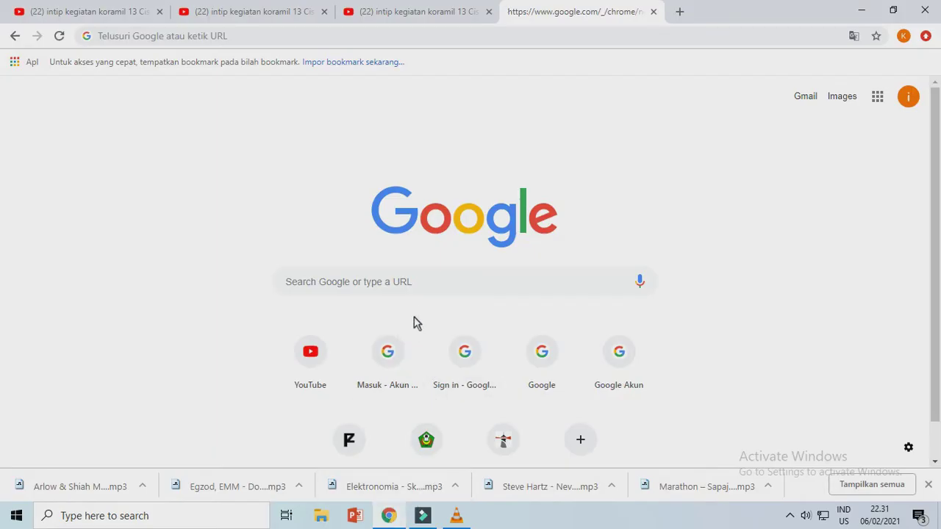
Step: Search Google for "ncs" and open the music library on the NoCopyrightSounds website
{"action": "left_click", "coordinate": [402, 285]}
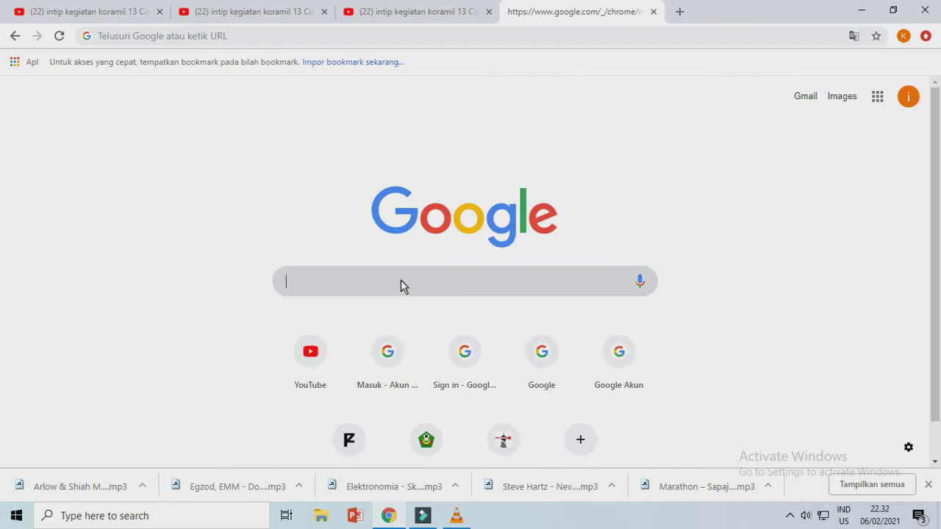
{"action": "type", "text": "nc"}
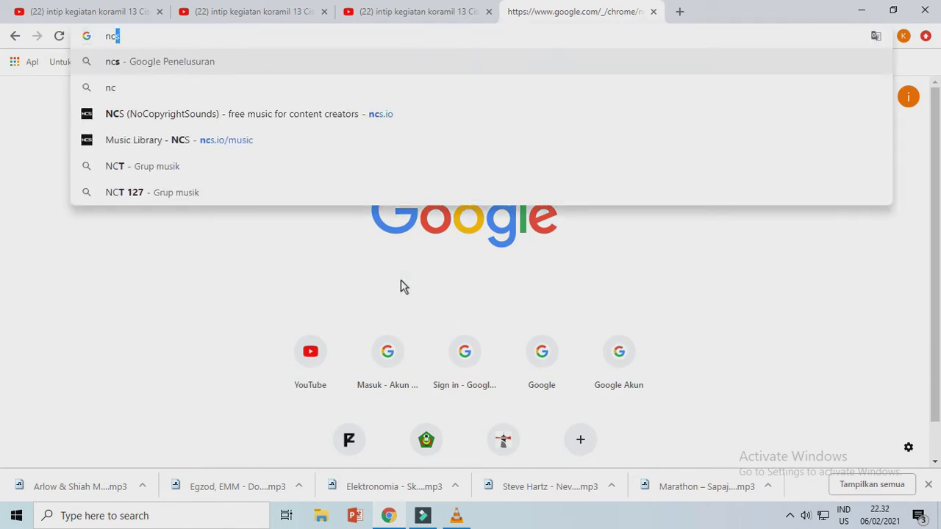
{"action": "type", "text": "s"}
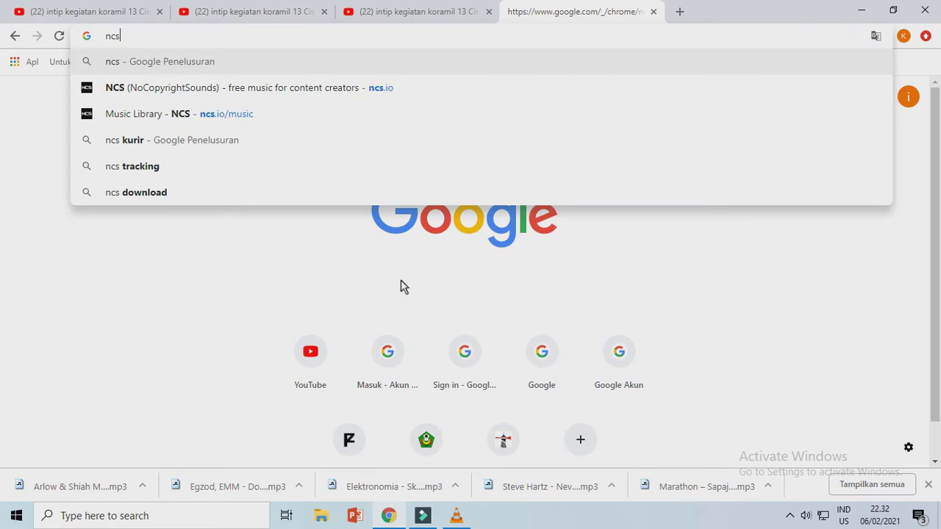
{"action": "key", "text": "Return"}
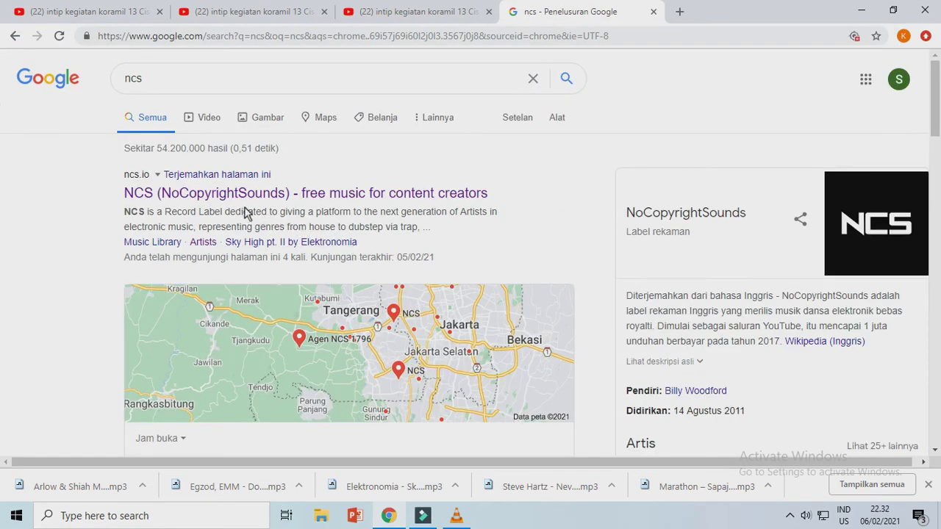
{"action": "left_click", "coordinate": [226, 200]}
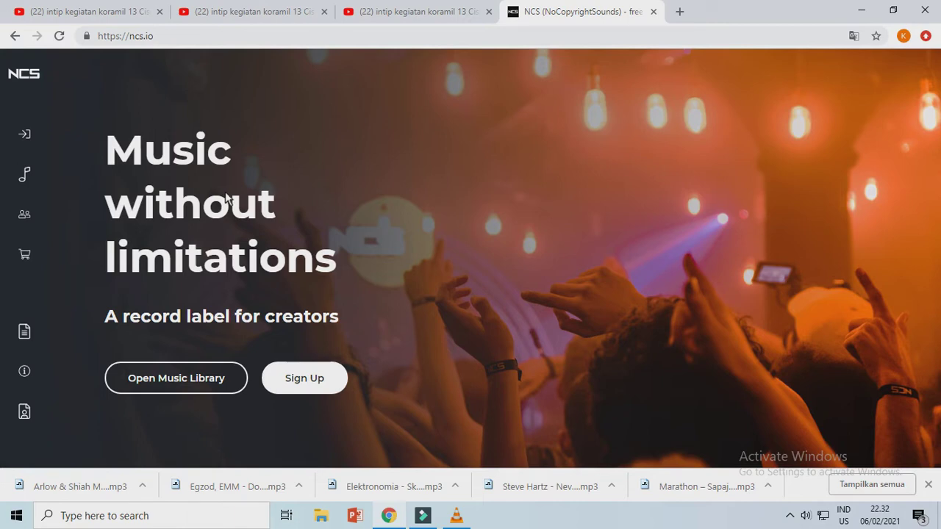
{"action": "left_click", "coordinate": [185, 388]}
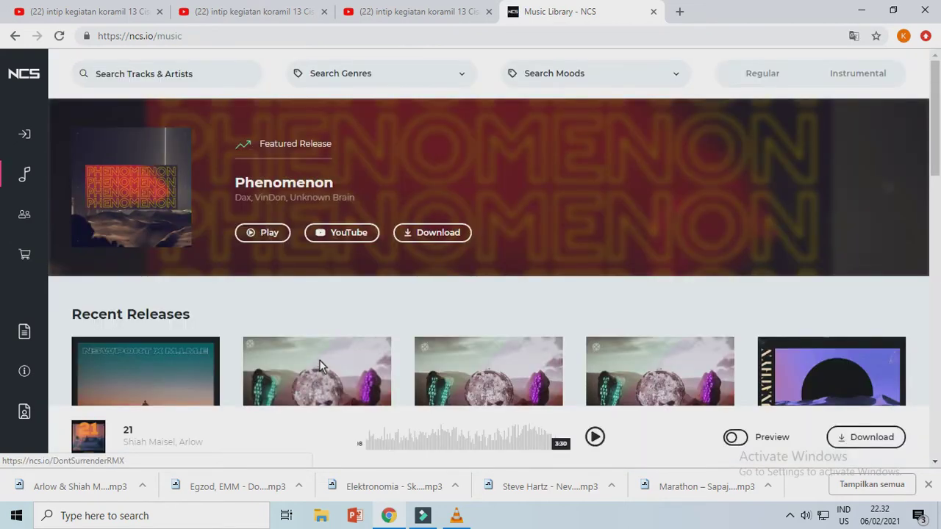
Step: Look through the first rows of Recent Releases in the NCS music library
{"action": "scroll", "coordinate": [319, 360], "scroll_direction": "down", "scroll_amount": 1}
{"action": "scroll", "coordinate": [319, 361], "scroll_direction": "down", "scroll_amount": 2}
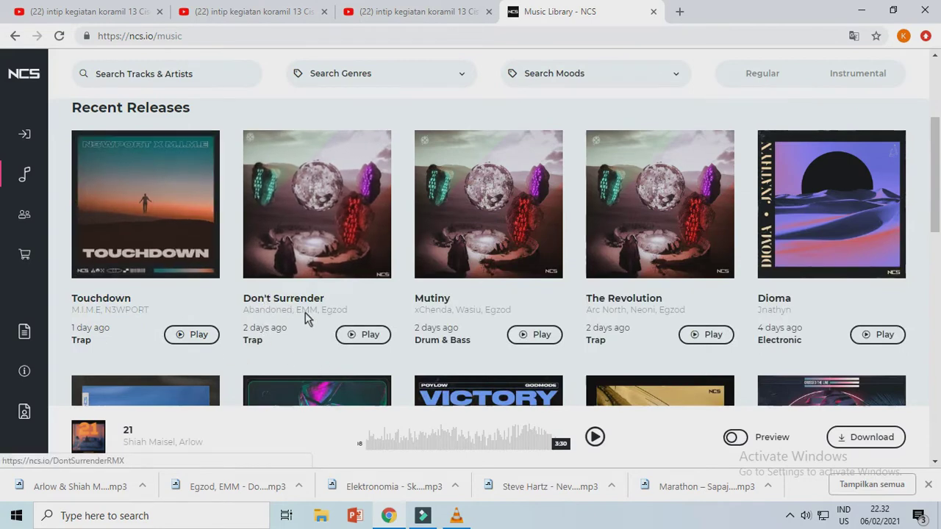
{"action": "scroll", "coordinate": [309, 318], "scroll_direction": "down", "scroll_amount": 1}
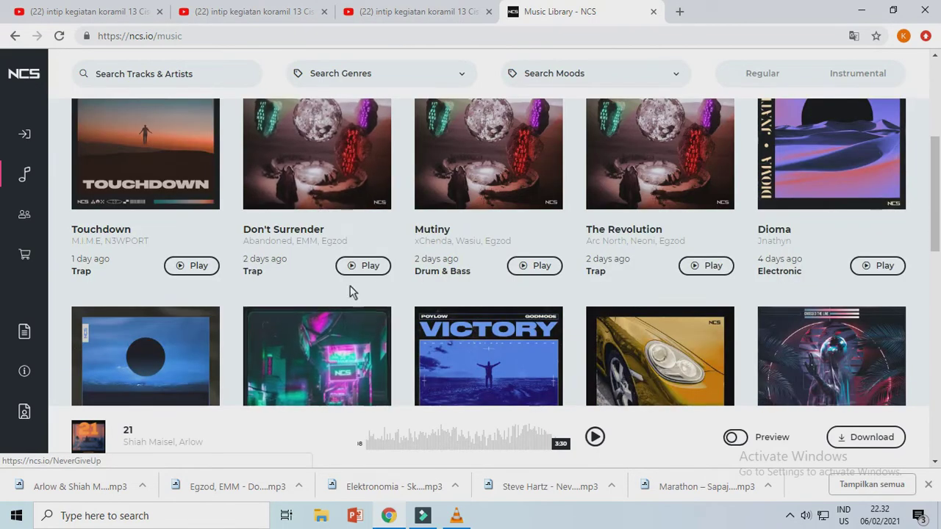
{"action": "scroll", "coordinate": [386, 315], "scroll_direction": "up", "scroll_amount": 3}
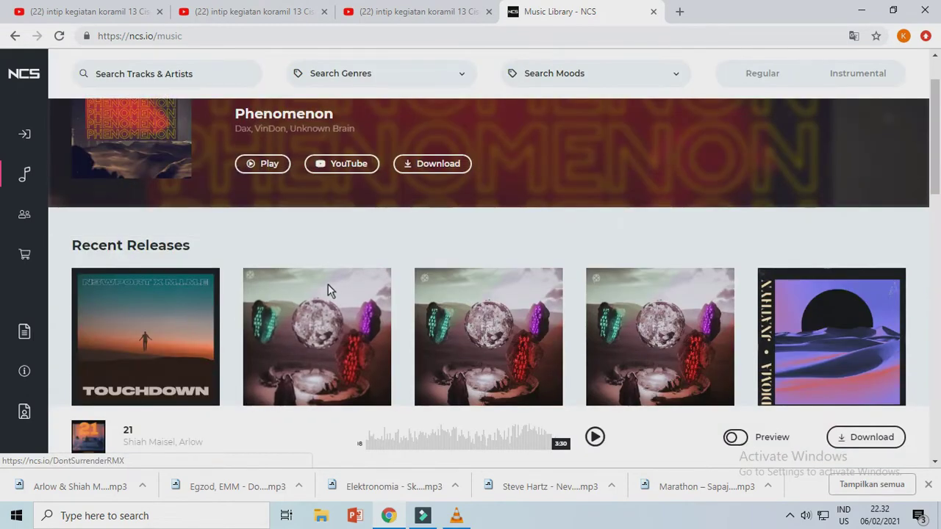
{"action": "scroll", "coordinate": [328, 291], "scroll_direction": "down", "scroll_amount": 2}
{"action": "scroll", "coordinate": [328, 292], "scroll_direction": "down", "scroll_amount": 8}
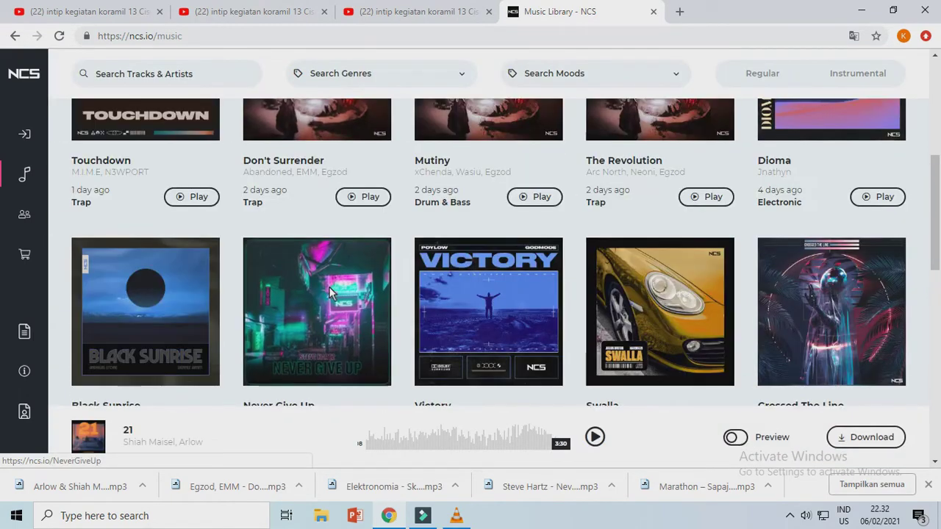
{"action": "scroll", "coordinate": [329, 293], "scroll_direction": "down", "scroll_amount": 2}
{"action": "scroll", "coordinate": [325, 293], "scroll_direction": "up", "scroll_amount": 8}
{"action": "scroll", "coordinate": [325, 290], "scroll_direction": "up", "scroll_amount": 5}
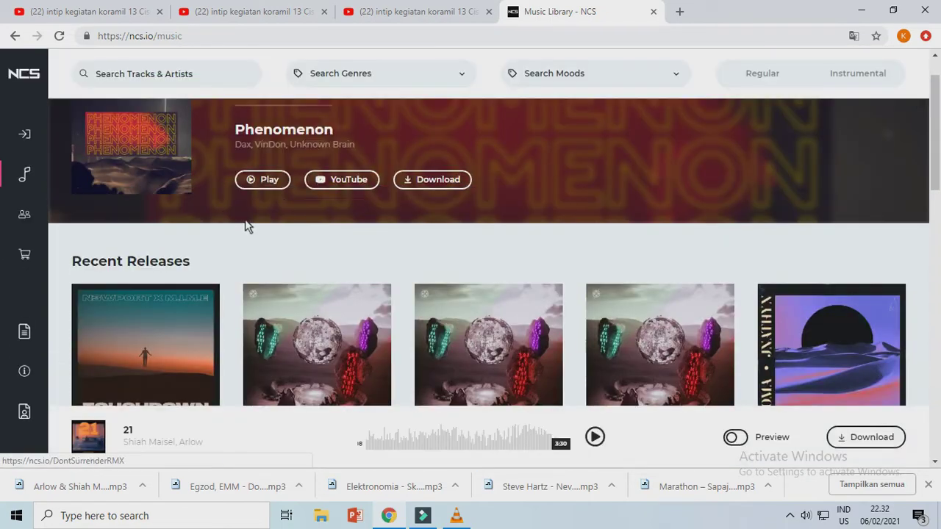
Step: Check the track and artist search suggestions, and examine the remaining Recent Releases down to the page numbers
{"action": "left_click", "coordinate": [109, 75]}
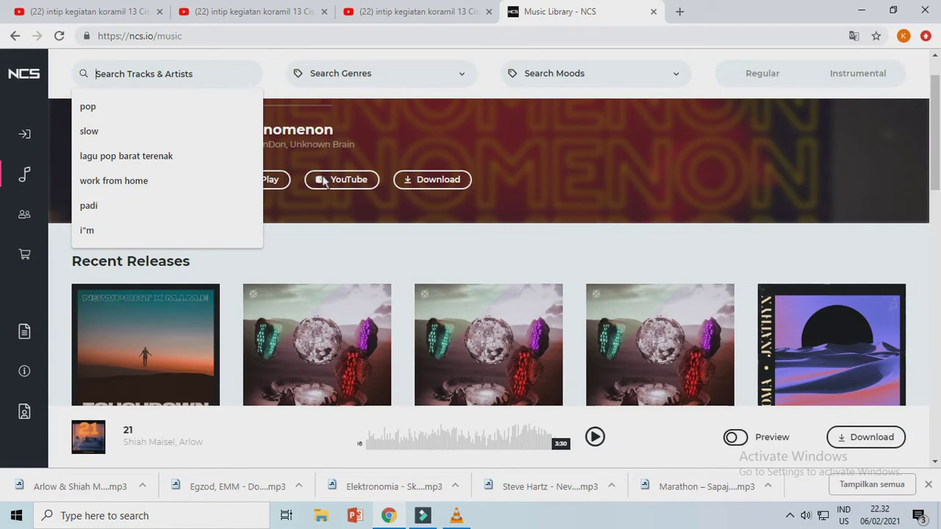
{"action": "left_click", "coordinate": [319, 244]}
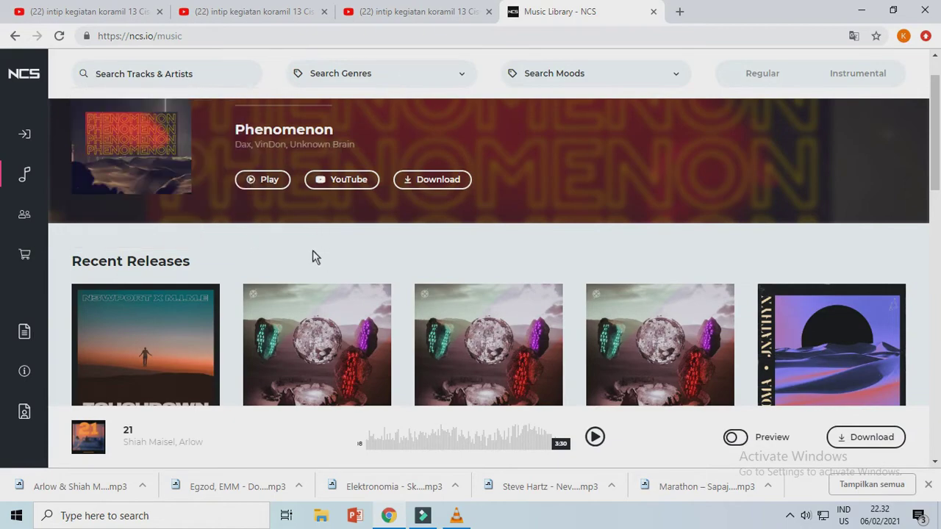
{"action": "scroll", "coordinate": [317, 327], "scroll_direction": "down", "scroll_amount": 2}
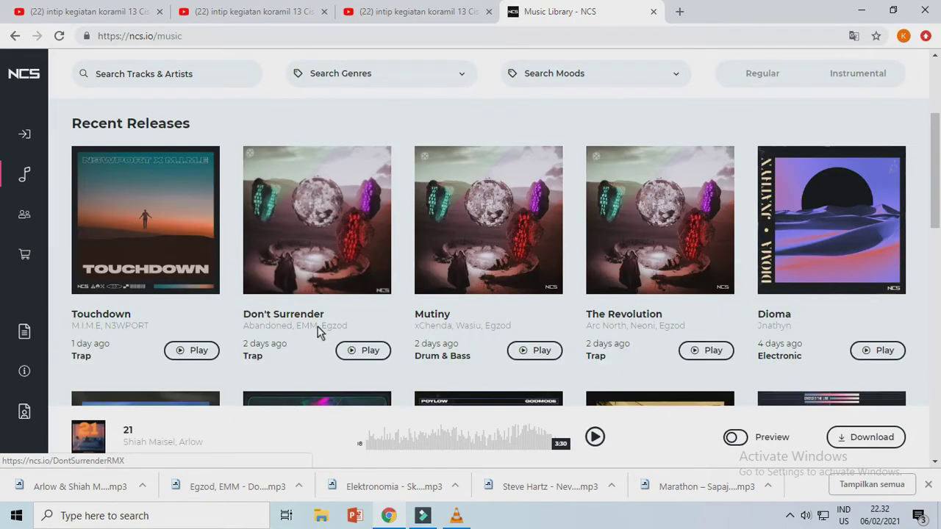
{"action": "scroll", "coordinate": [319, 330], "scroll_direction": "down", "scroll_amount": 2}
{"action": "scroll", "coordinate": [306, 315], "scroll_direction": "down", "scroll_amount": 2}
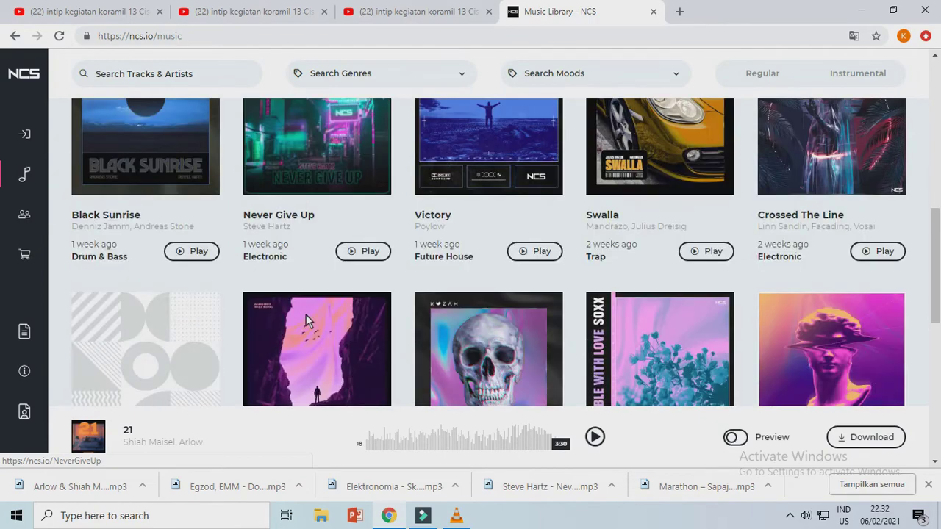
{"action": "scroll", "coordinate": [320, 311], "scroll_direction": "down", "scroll_amount": 2}
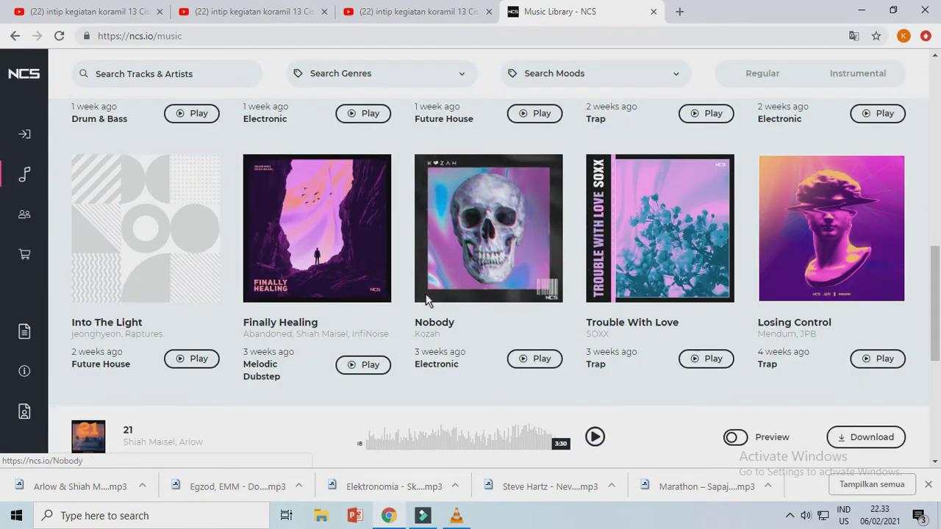
{"action": "scroll", "coordinate": [442, 298], "scroll_direction": "down", "scroll_amount": 5}
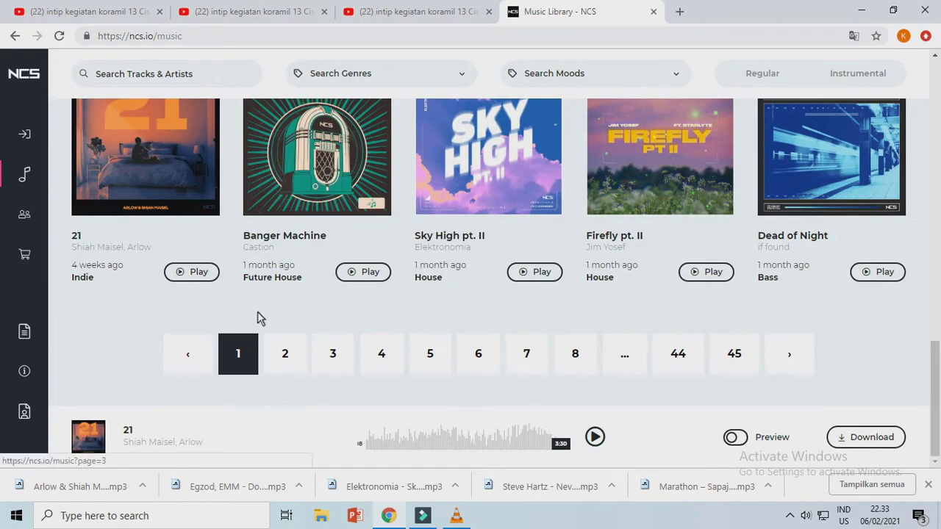
{"action": "scroll", "coordinate": [258, 316], "scroll_direction": "up", "scroll_amount": 3}
{"action": "scroll", "coordinate": [256, 318], "scroll_direction": "up", "scroll_amount": 1}
{"action": "scroll", "coordinate": [298, 311], "scroll_direction": "down", "scroll_amount": 2}
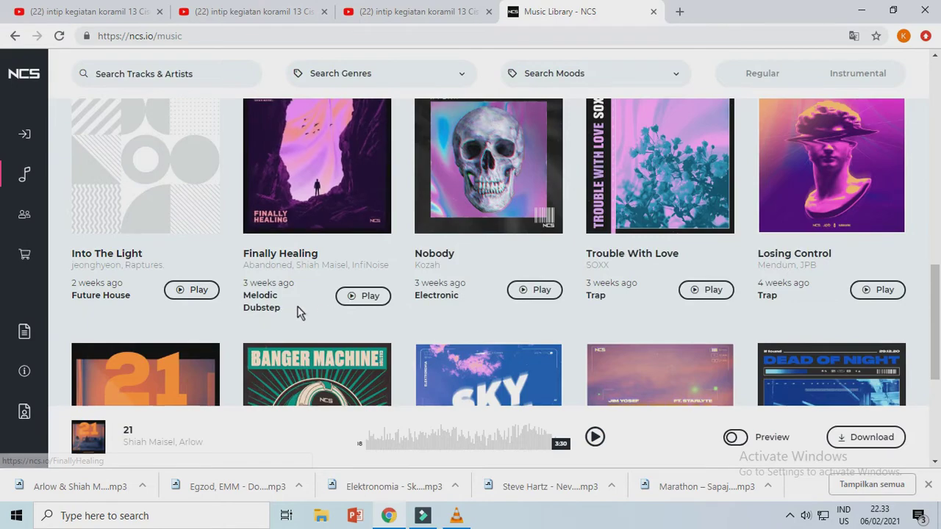
{"action": "scroll", "coordinate": [329, 314], "scroll_direction": "down", "scroll_amount": 1}
{"action": "scroll", "coordinate": [342, 314], "scroll_direction": "up", "scroll_amount": 2}
{"action": "scroll", "coordinate": [343, 314], "scroll_direction": "down", "scroll_amount": 1}
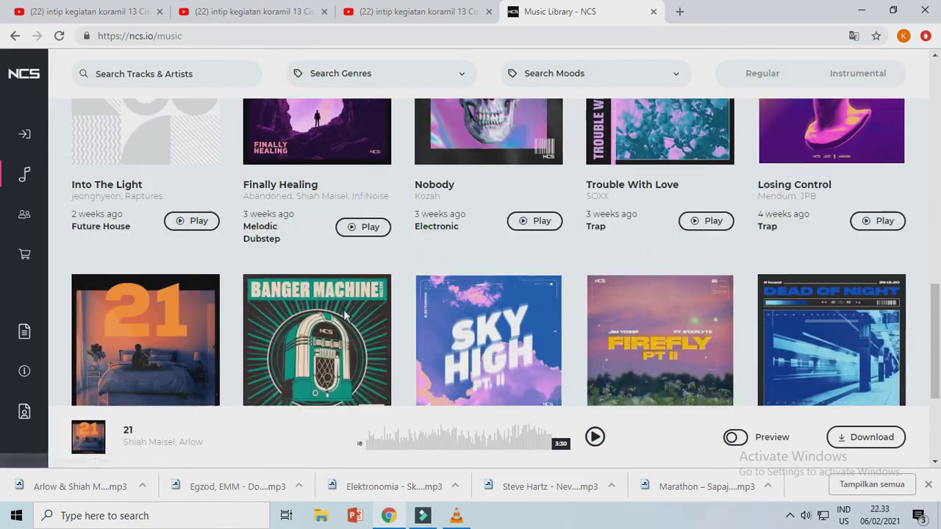
{"action": "scroll", "coordinate": [514, 329], "scroll_direction": "down", "scroll_amount": 2}
{"action": "scroll", "coordinate": [585, 331], "scroll_direction": "down", "scroll_amount": 1}
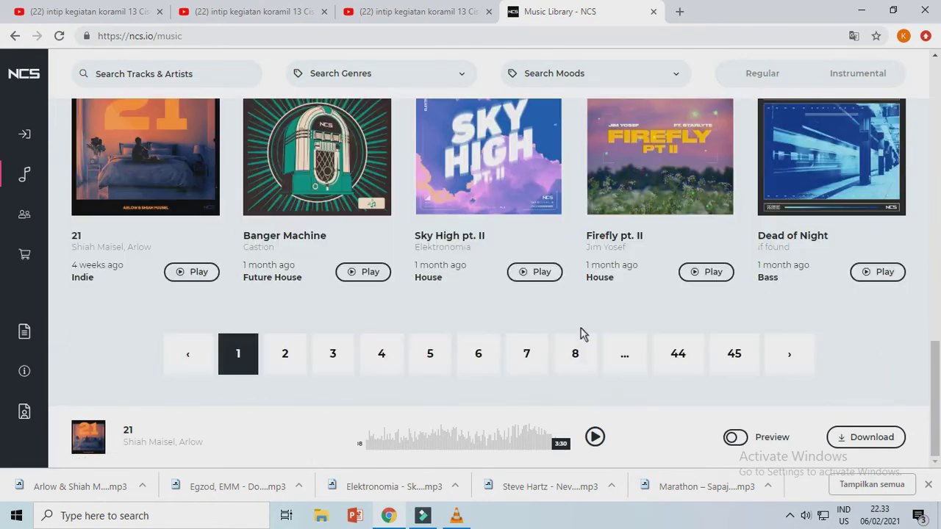
Step: Review the first page's releases once more and open page 2 of the music library
{"action": "scroll", "coordinate": [574, 327], "scroll_direction": "up", "scroll_amount": 8}
{"action": "scroll", "coordinate": [575, 330], "scroll_direction": "down", "scroll_amount": 3}
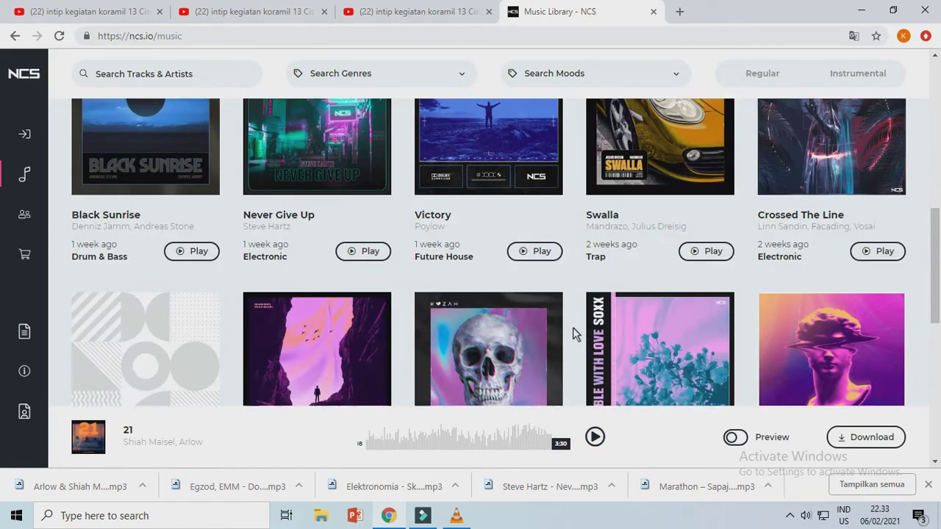
{"action": "scroll", "coordinate": [514, 345], "scroll_direction": "down", "scroll_amount": 2}
{"action": "scroll", "coordinate": [291, 329], "scroll_direction": "down", "scroll_amount": 3}
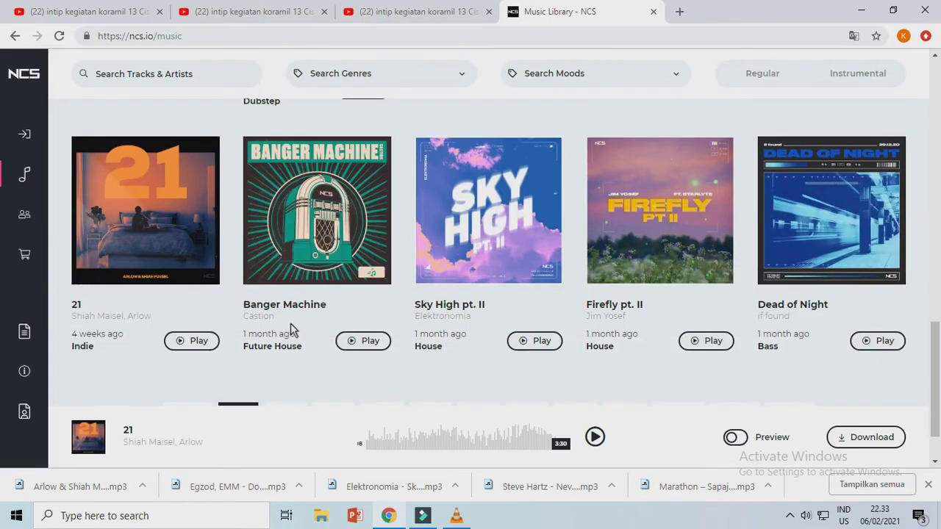
{"action": "scroll", "coordinate": [282, 362], "scroll_direction": "down", "scroll_amount": 1}
{"action": "left_click", "coordinate": [284, 356]}
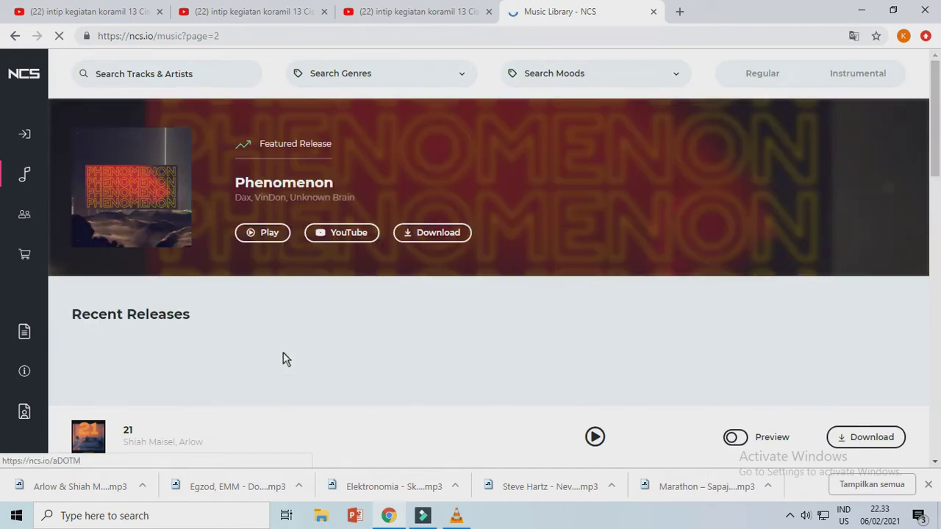
{"action": "left_click", "coordinate": [284, 357]}
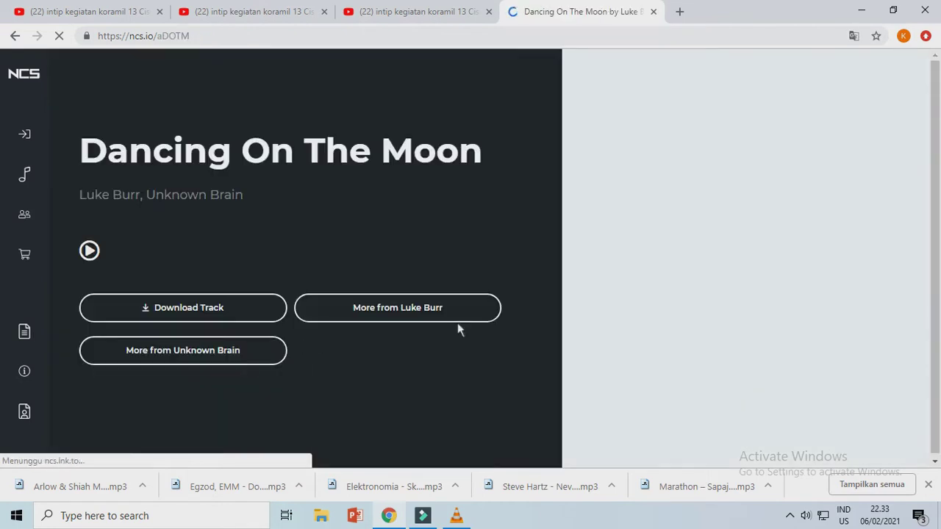
{"action": "left_click", "coordinate": [610, 272]}
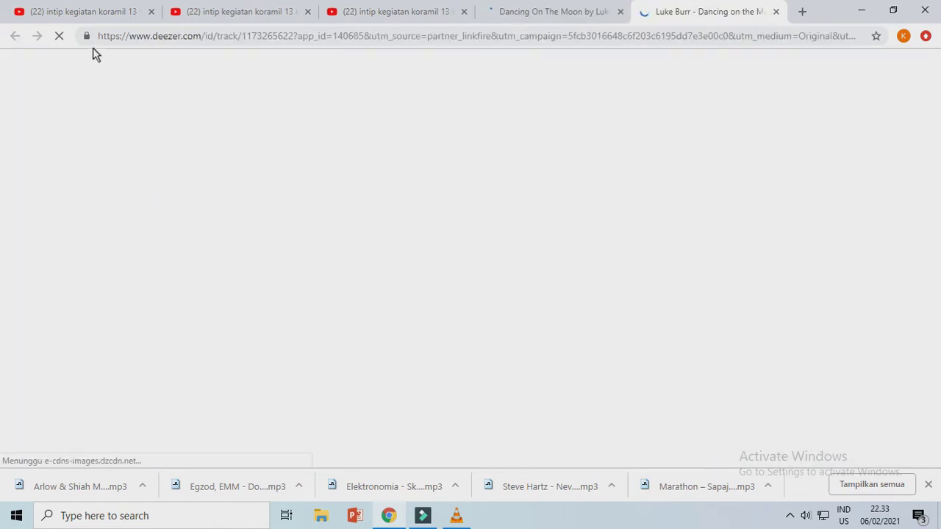
{"action": "left_click", "coordinate": [776, 11]}
{"action": "left_click", "coordinate": [14, 35]}
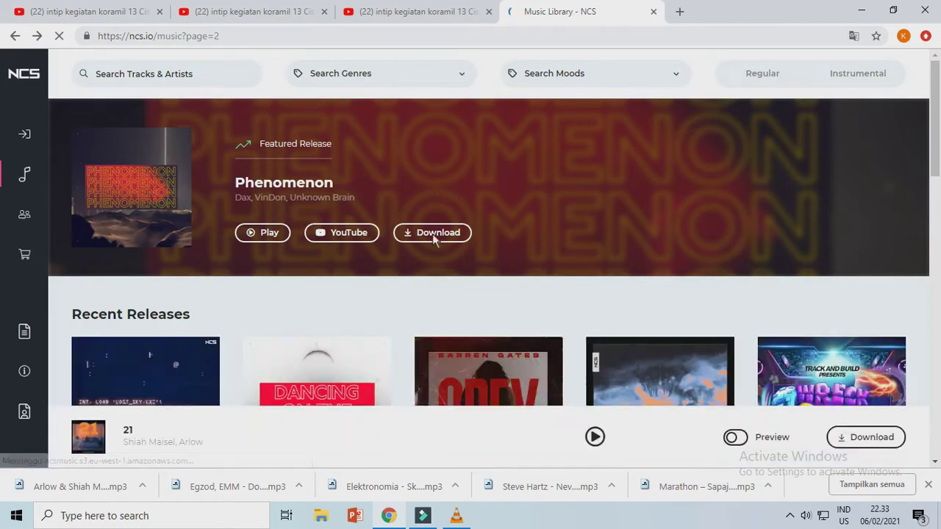
Step: Browse the Recent Releases on page 2 and play the Trap track Never Stop by Todd Helder
{"action": "scroll", "coordinate": [414, 269], "scroll_direction": "down", "scroll_amount": 6}
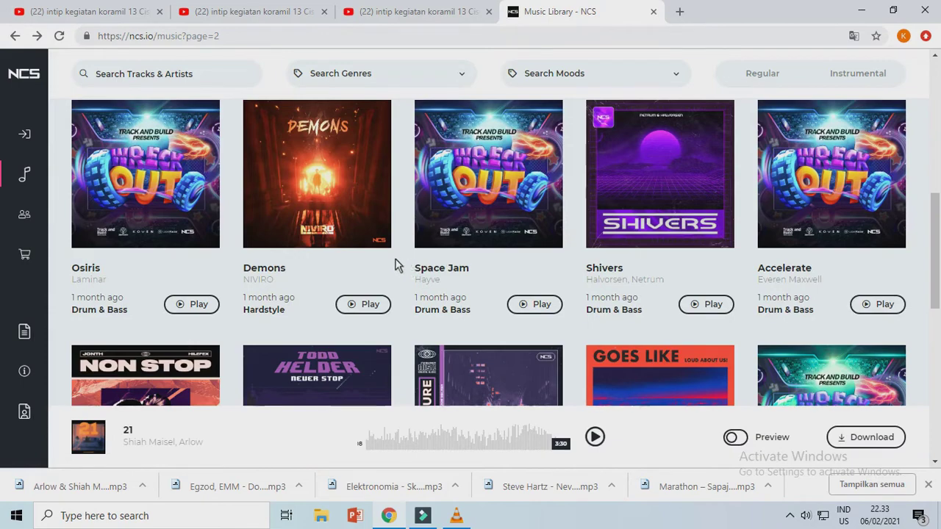
{"action": "scroll", "coordinate": [395, 265], "scroll_direction": "down", "scroll_amount": 1}
{"action": "scroll", "coordinate": [394, 265], "scroll_direction": "up", "scroll_amount": 1}
{"action": "scroll", "coordinate": [395, 265], "scroll_direction": "down", "scroll_amount": 2}
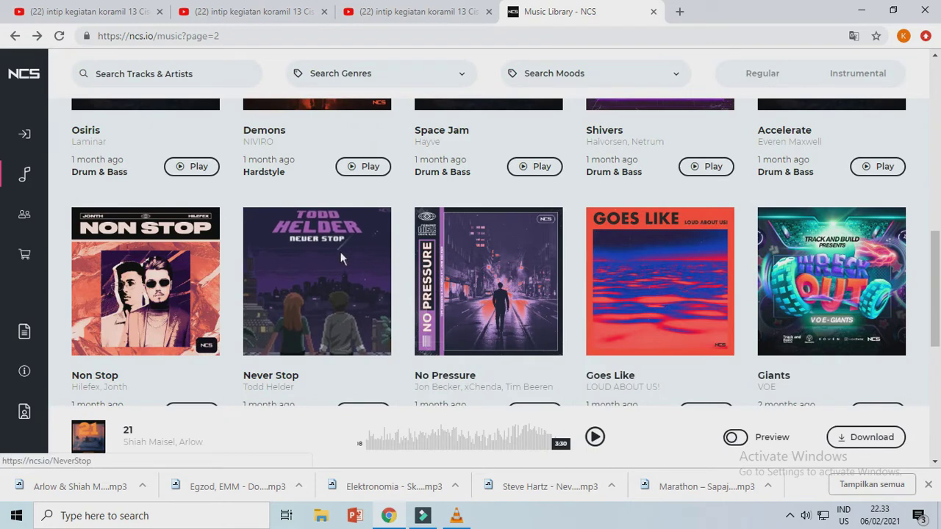
{"action": "scroll", "coordinate": [400, 302], "scroll_direction": "down", "scroll_amount": 1}
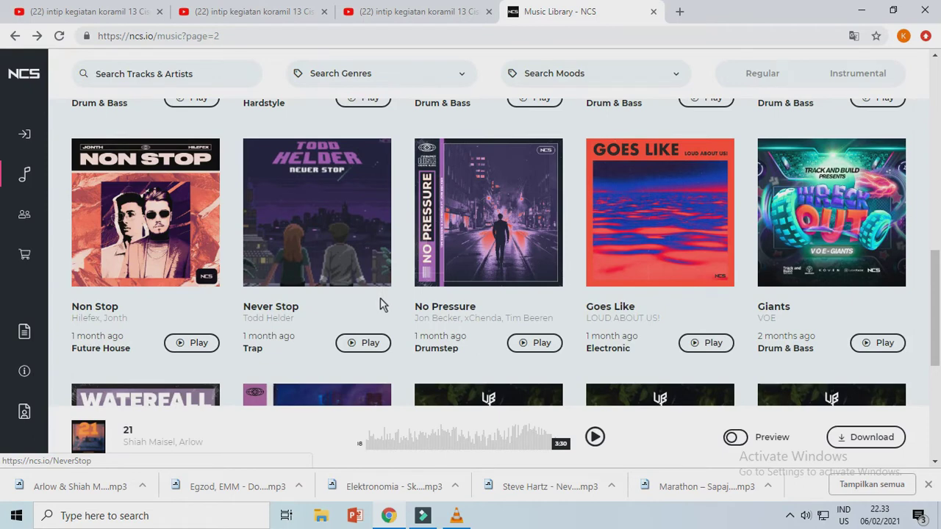
{"action": "scroll", "coordinate": [380, 301], "scroll_direction": "down", "scroll_amount": 1}
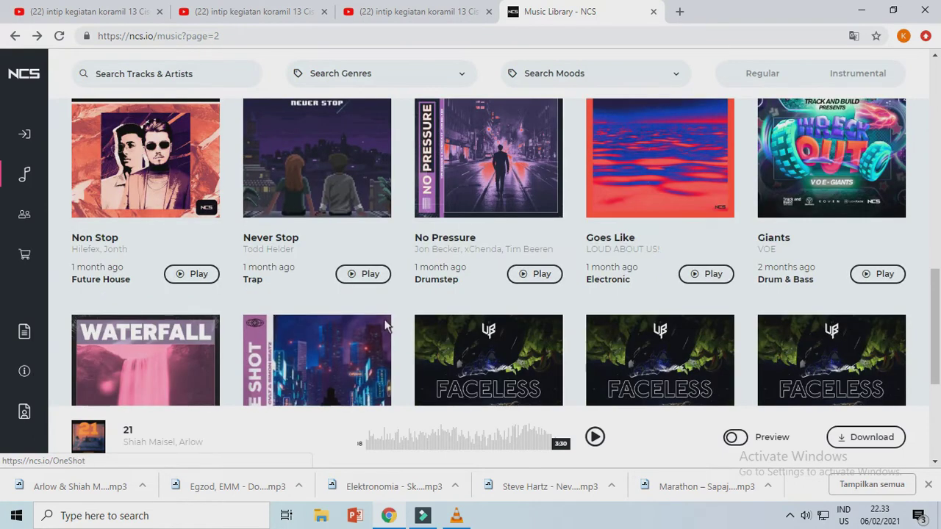
{"action": "left_click", "coordinate": [367, 275]}
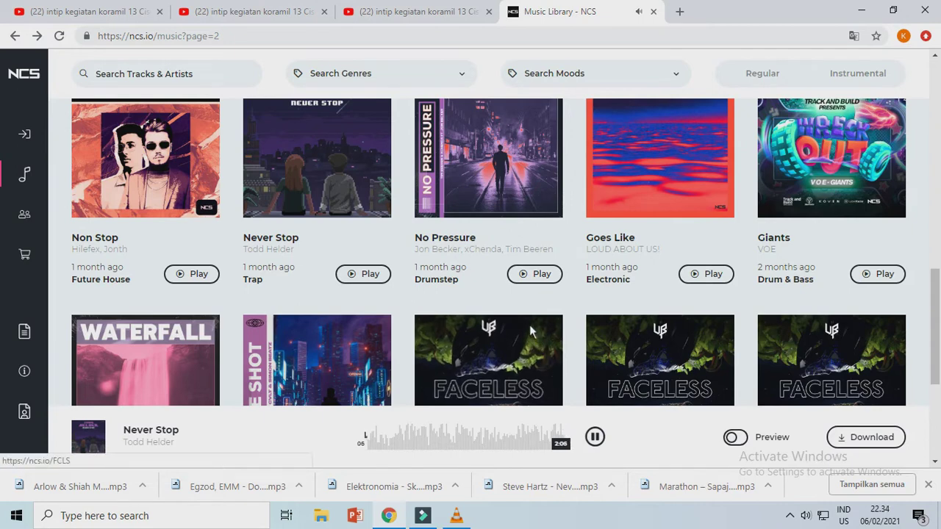
Step: Listen to the Drumstep track No Pressure by Jon Becker, xChenda and Tim Beeren, and pause it
{"action": "left_click", "coordinate": [529, 275]}
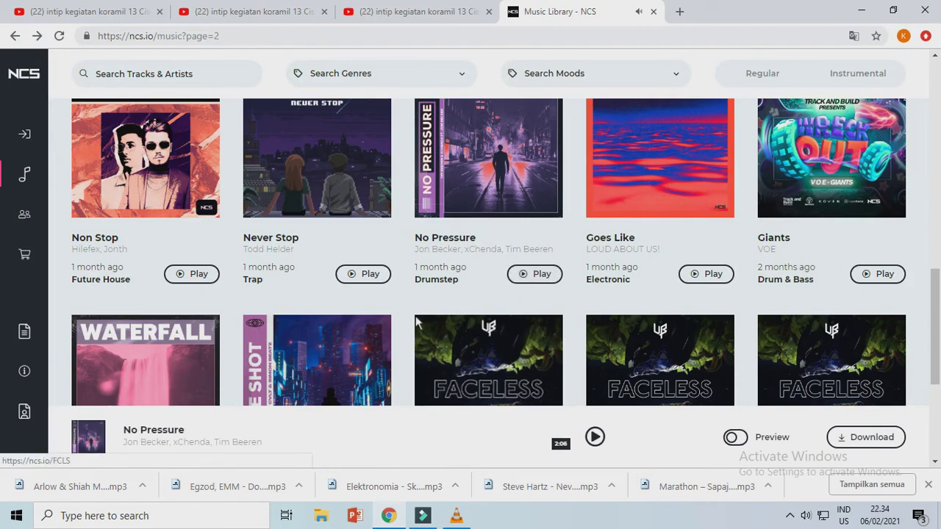
{"action": "scroll", "coordinate": [420, 320], "scroll_direction": "down", "scroll_amount": 2}
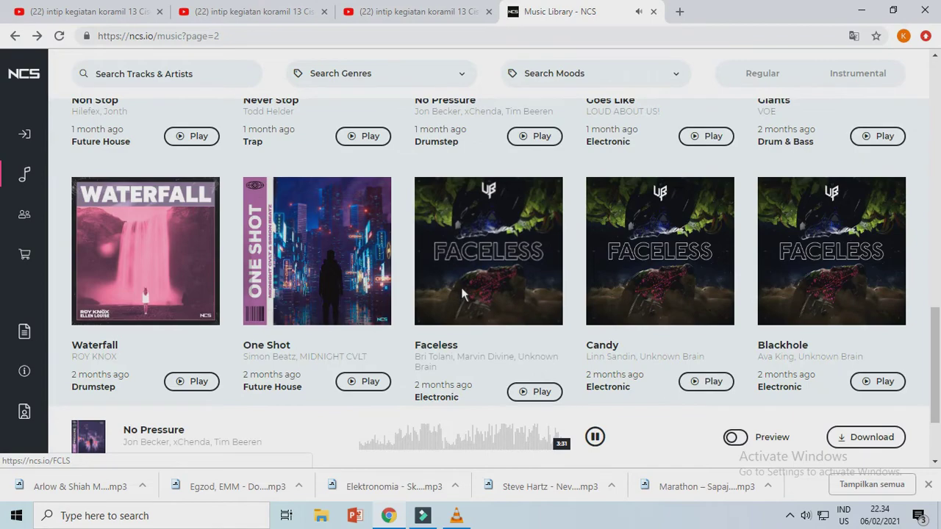
{"action": "scroll", "coordinate": [461, 294], "scroll_direction": "up", "scroll_amount": 2}
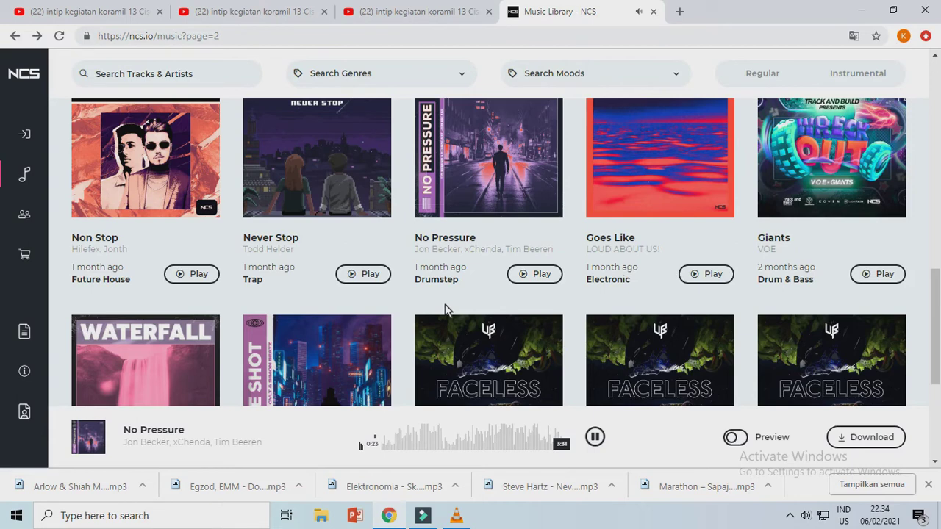
{"action": "left_click", "coordinate": [597, 437]}
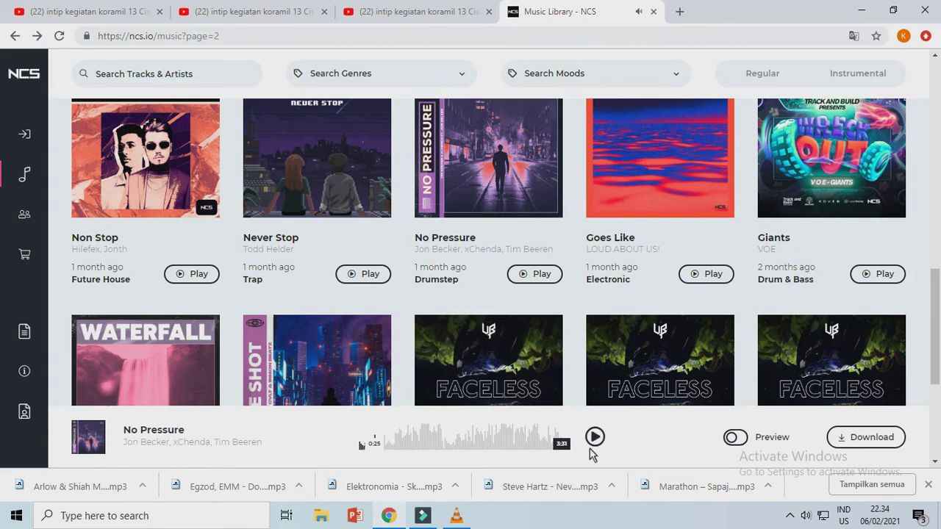
Step: Request the download of No Pressure and sign up for a free NCS account with a Google account
{"action": "left_click", "coordinate": [870, 438]}
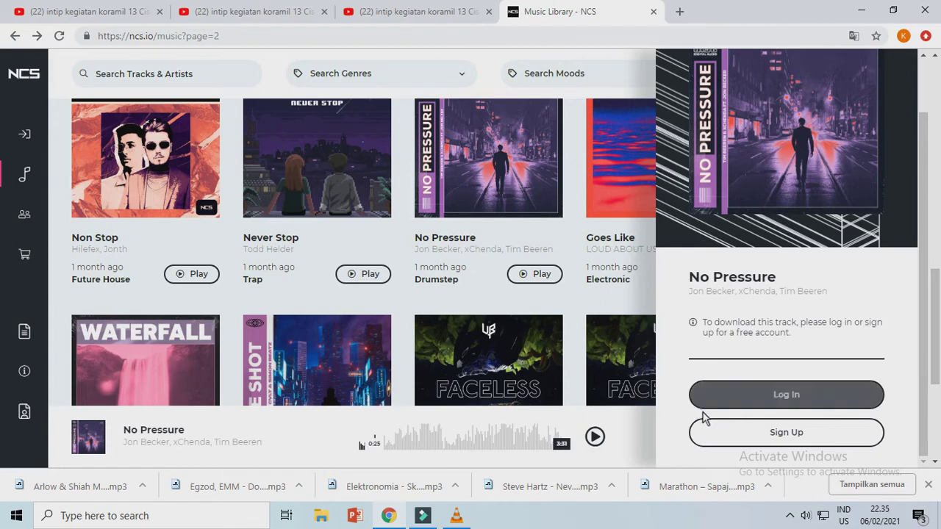
{"action": "left_click", "coordinate": [798, 440]}
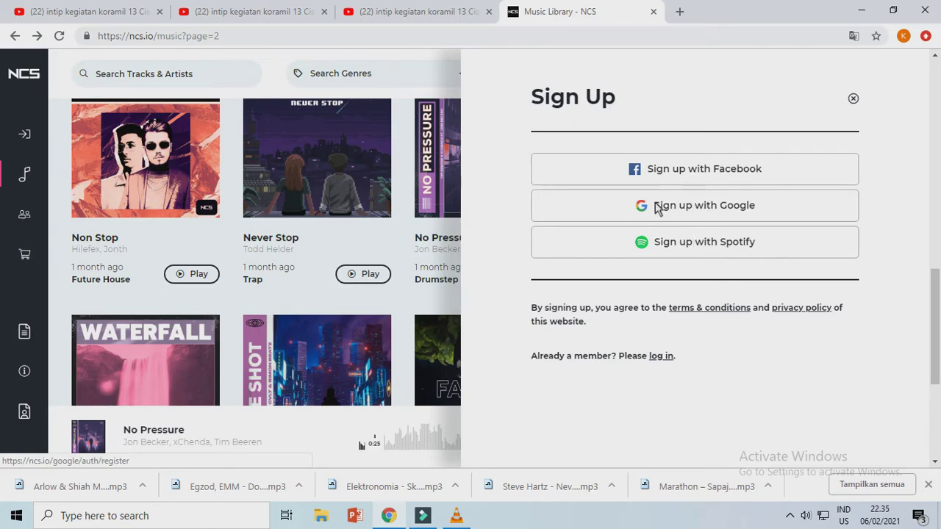
{"action": "left_click", "coordinate": [720, 209]}
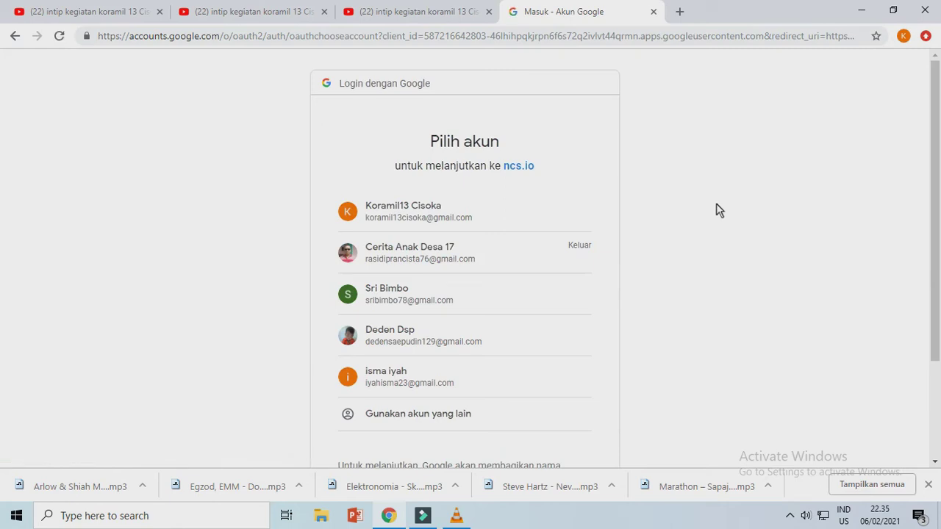
{"action": "left_click", "coordinate": [500, 387]}
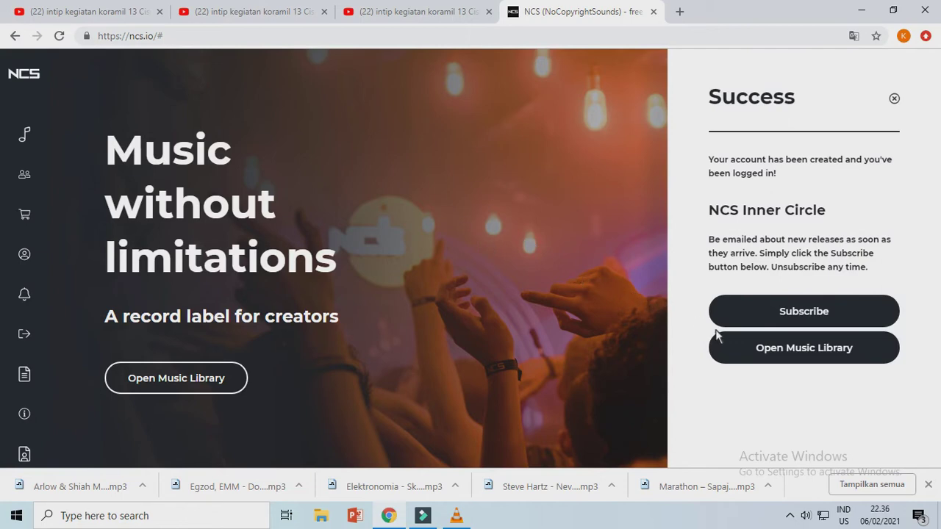
Step: Subscribe to the NCS Inner Circle release e-mails and open the music library
{"action": "left_click", "coordinate": [788, 315]}
{"action": "left_click", "coordinate": [768, 356]}
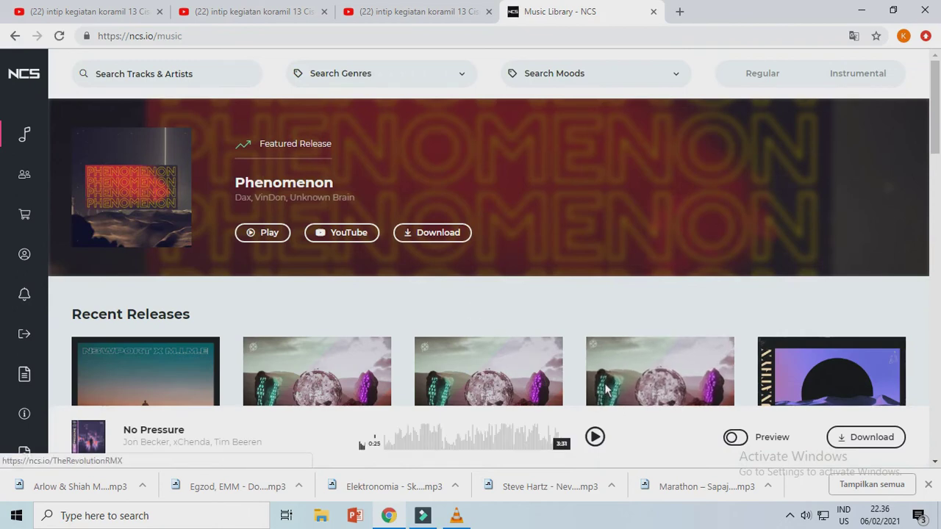
Step: Play No Pressure briefly, pause it, and download the track's regular version
{"action": "left_click", "coordinate": [595, 438]}
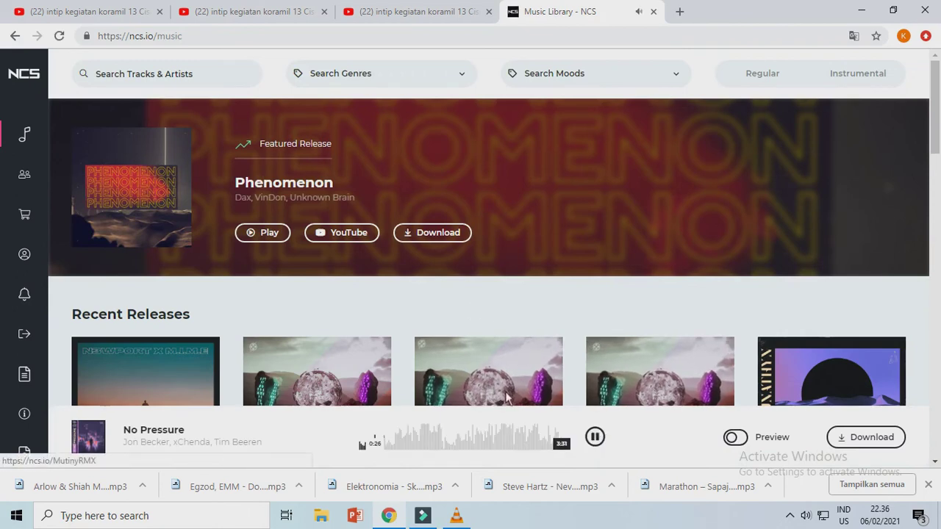
{"action": "left_click", "coordinate": [595, 438]}
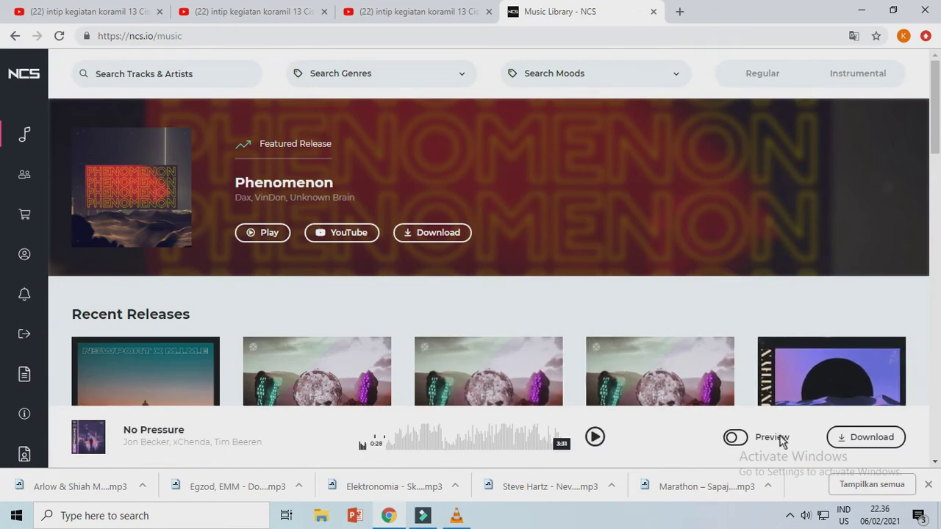
{"action": "left_click", "coordinate": [852, 446]}
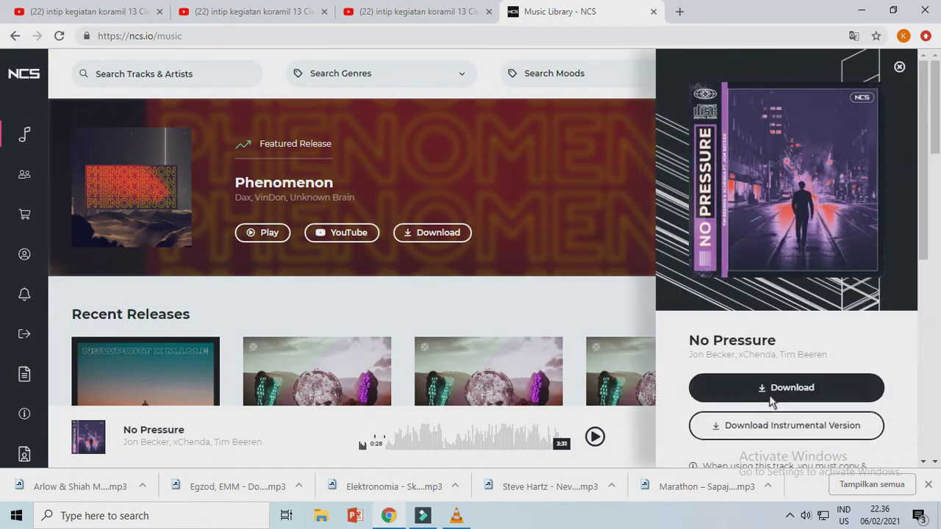
{"action": "left_click", "coordinate": [774, 399]}
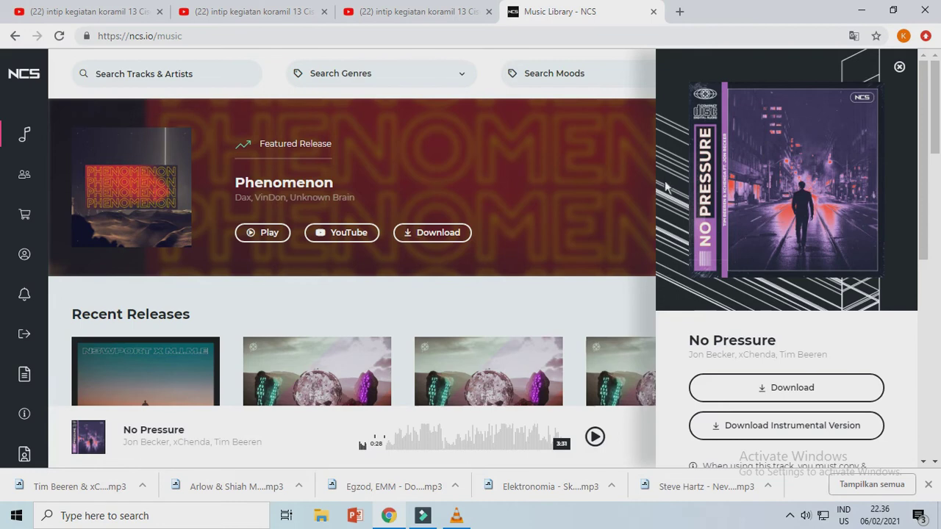
Step: Check the Downloads folder in File Explorer for the downloaded No Pressure file and switch back to Chrome
{"action": "left_click", "coordinate": [119, 492]}
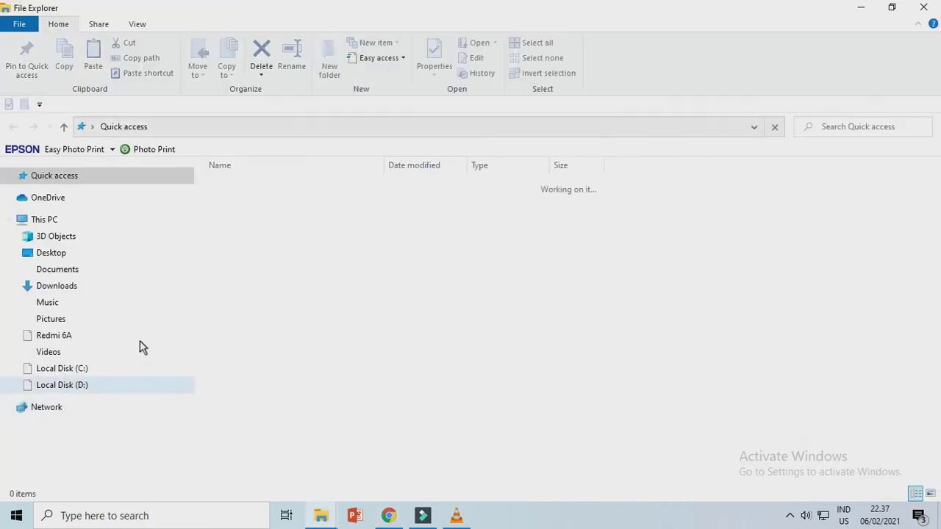
{"action": "left_click", "coordinate": [59, 286]}
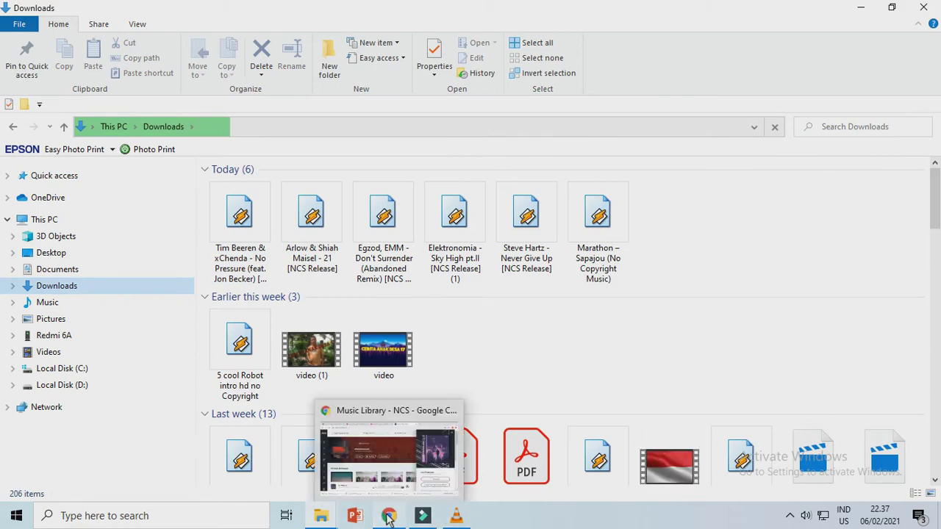
{"action": "left_click", "coordinate": [388, 518]}
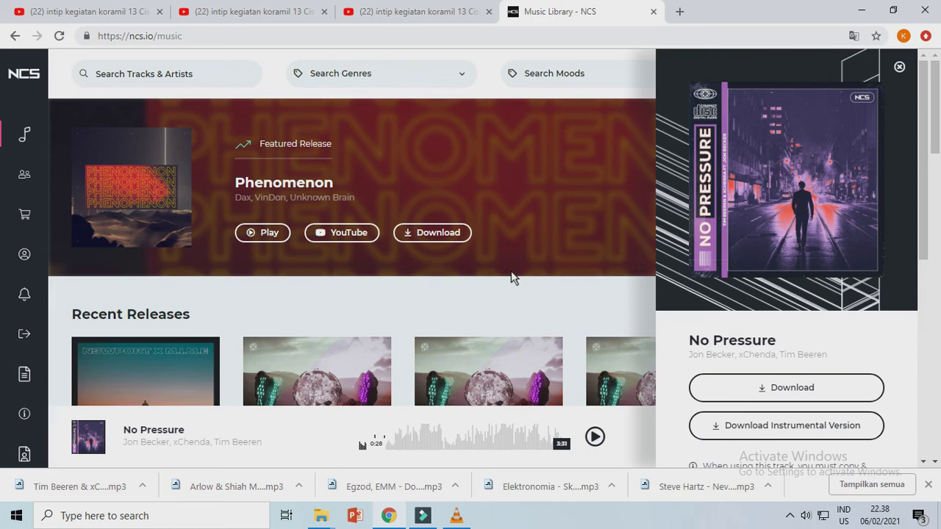
Step: Minimize the Chrome and File Explorer windows to reach the desktop
{"action": "left_click", "coordinate": [862, 14]}
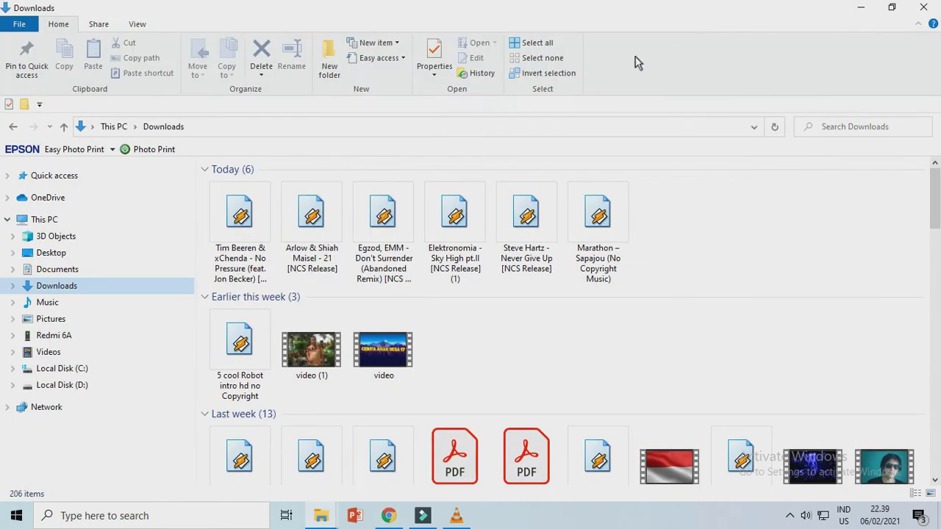
{"action": "left_click", "coordinate": [859, 10]}
{"action": "left_click", "coordinate": [860, 9]}
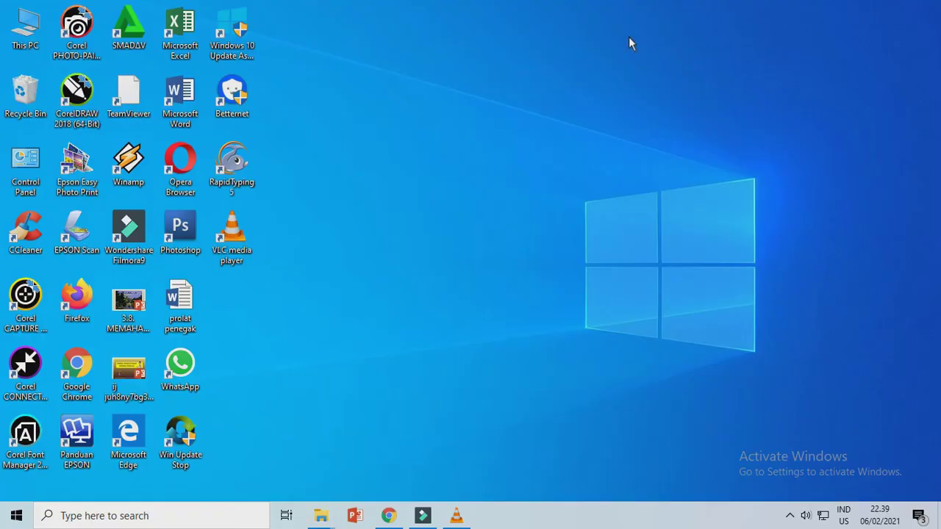
{"action": "right_click", "coordinate": [610, 41]}
{"action": "left_click", "coordinate": [644, 82]}
{"action": "right_click", "coordinate": [621, 83]}
{"action": "left_click", "coordinate": [647, 123]}
{"action": "right_click", "coordinate": [572, 114]}
{"action": "left_click", "coordinate": [608, 156]}
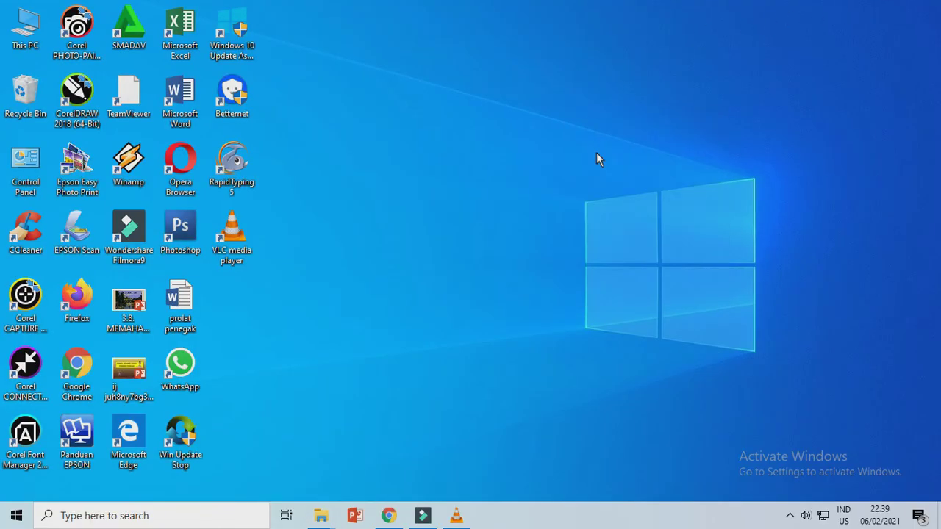